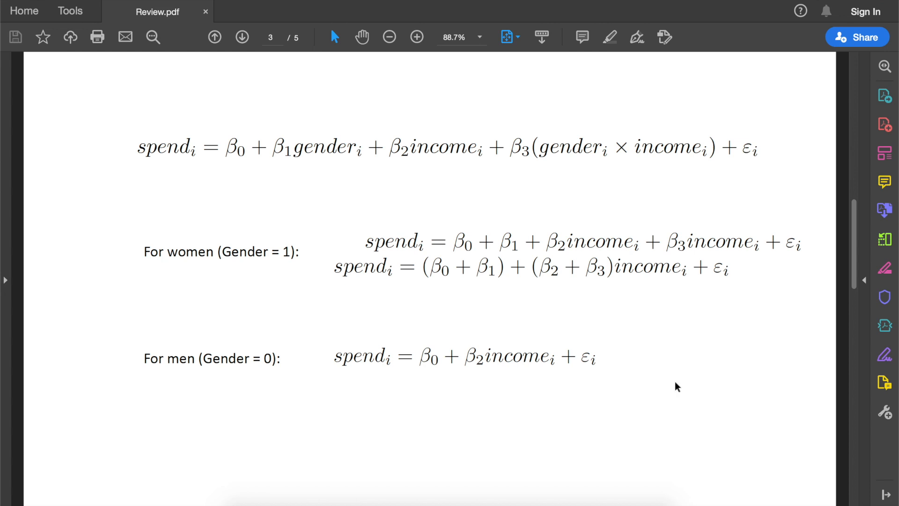
Step: Review the spending regression equations on pages 1 to 3 of Review.pdf, ending at the gender-income interaction model
{"action": "key", "text": "Home"}
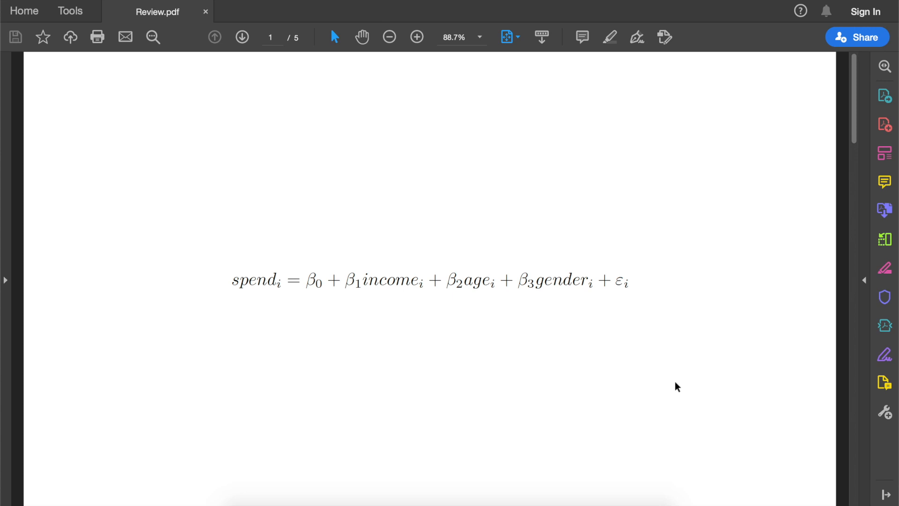
{"action": "key", "text": "Right"}
{"action": "key", "text": "Left"}
{"action": "key", "text": "Right"}
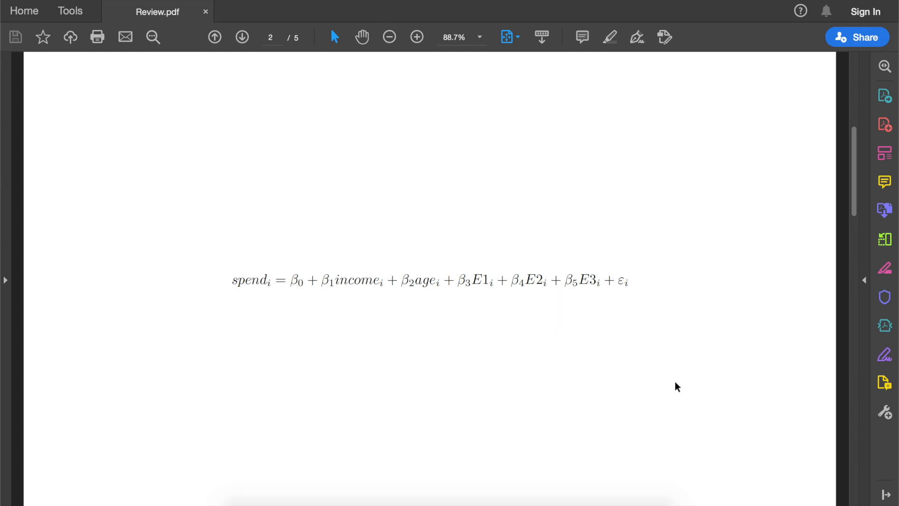
{"action": "key", "text": "Right"}
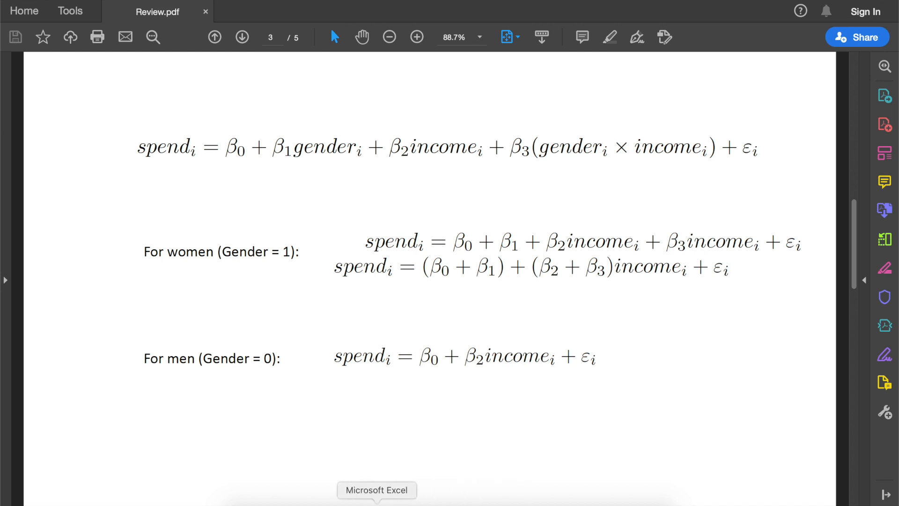
Step: Switch to the Excel workbook and compare its Gender and Income columns with the interaction model in the PDF
{"action": "left_click", "coordinate": [377, 504]}
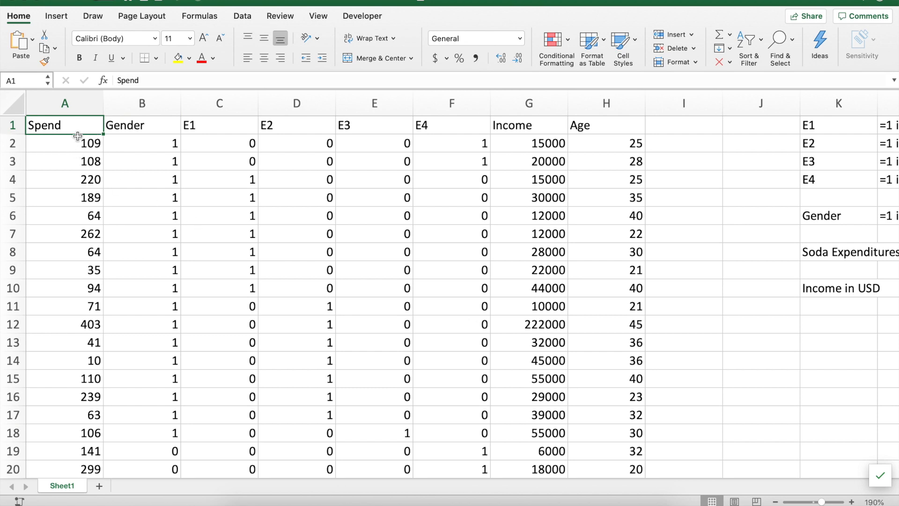
{"action": "key", "text": "super+Tab"}
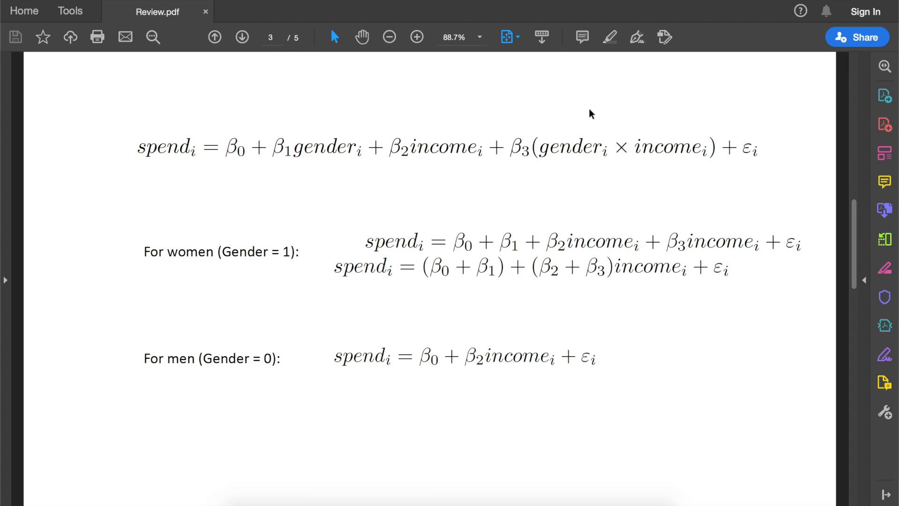
{"action": "key", "text": "super+Tab"}
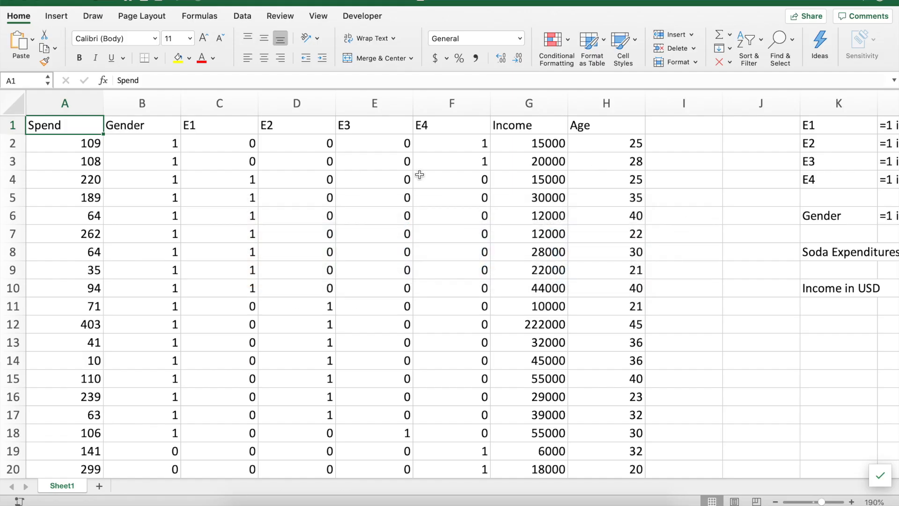
{"action": "left_click", "coordinate": [148, 125]}
{"action": "left_click", "coordinate": [511, 127]}
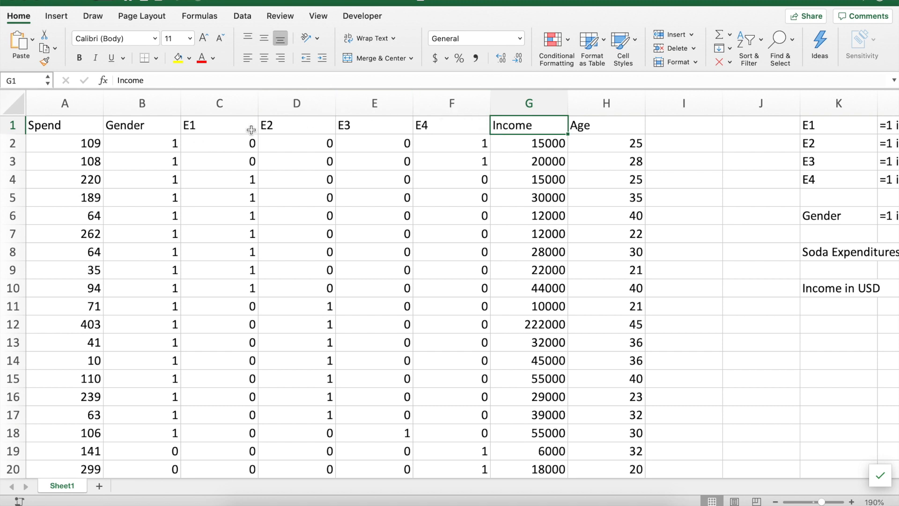
Step: Insert two blank columns between the Gender and E1 columns
{"action": "left_click", "coordinate": [227, 102]}
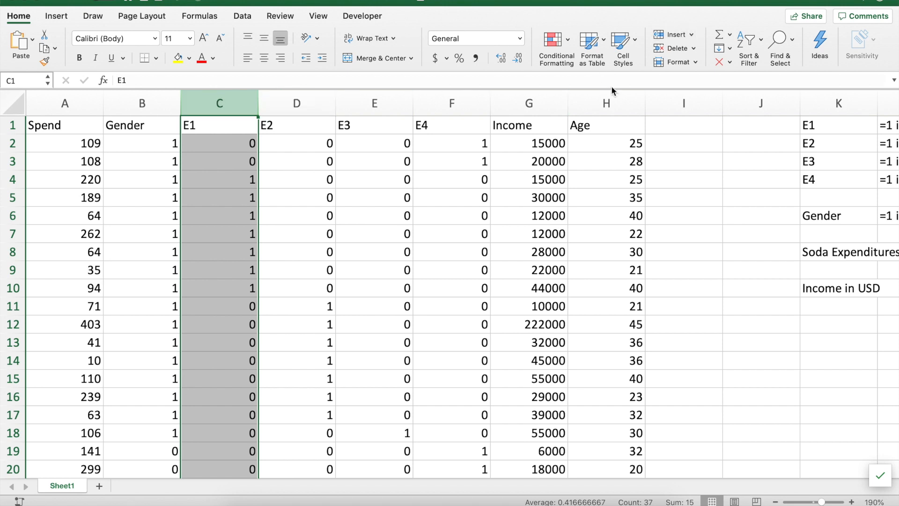
{"action": "left_click", "coordinate": [675, 35]}
{"action": "left_click", "coordinate": [675, 35]}
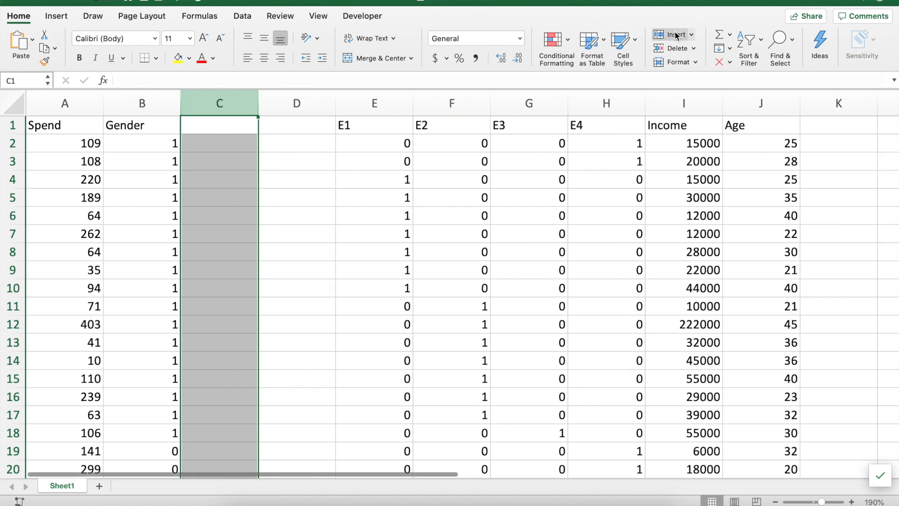
Step: Move the whole Income column, including its heading, into blank column C beside Gender
{"action": "left_click", "coordinate": [696, 131]}
{"action": "key", "text": "ctrl+shift+Down"}
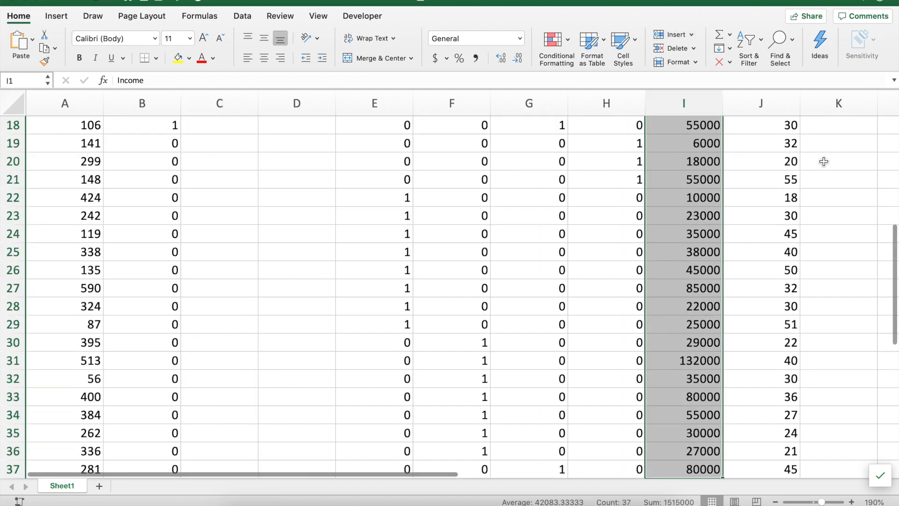
{"action": "key", "text": "cmd+c"}
{"action": "key", "text": "Left"}
{"action": "key", "text": "Left"}
{"action": "key", "text": "Left"}
{"action": "key", "text": "Left"}
{"action": "key", "text": "Left"}
{"action": "key", "text": "Left"}
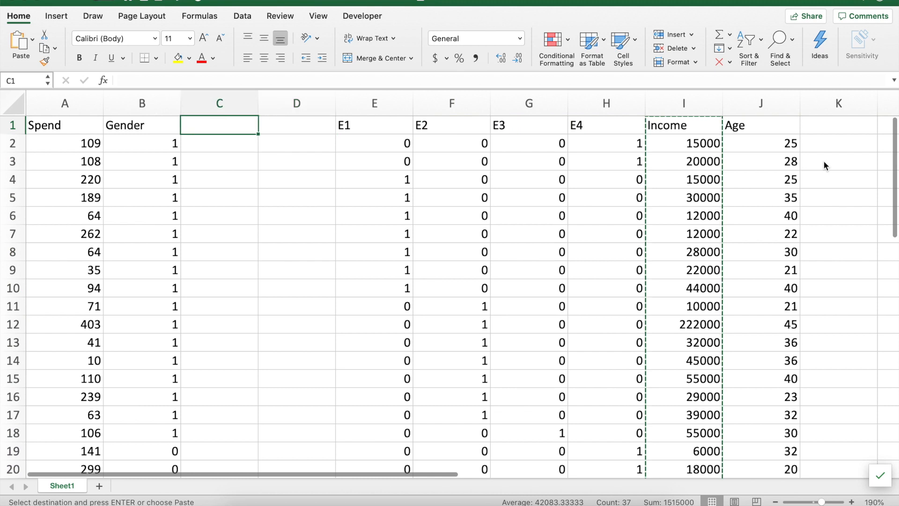
{"action": "key", "text": "Return"}
Step: Add the heading Gen*Inc in D1 and multiply gender by income in D2 with the formula =B2*C2
{"action": "key", "text": "Right"}
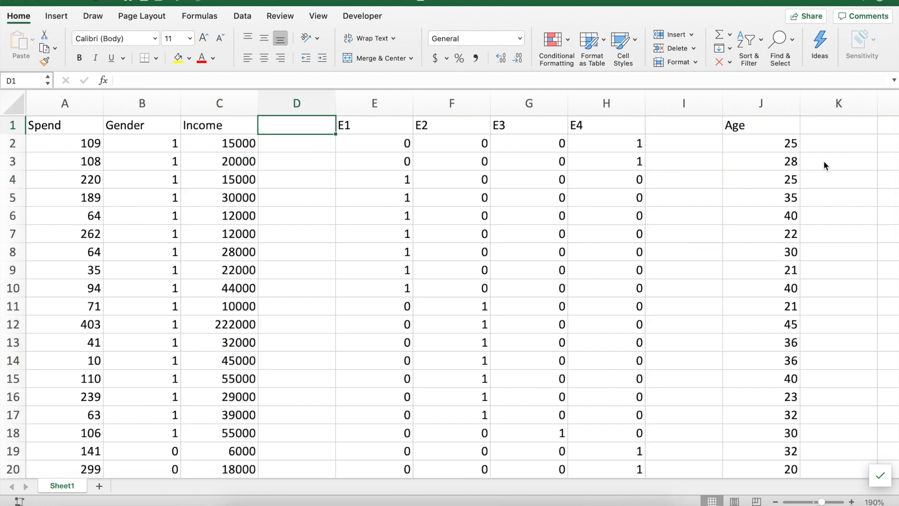
{"action": "type", "text": "Gen*Inc"}
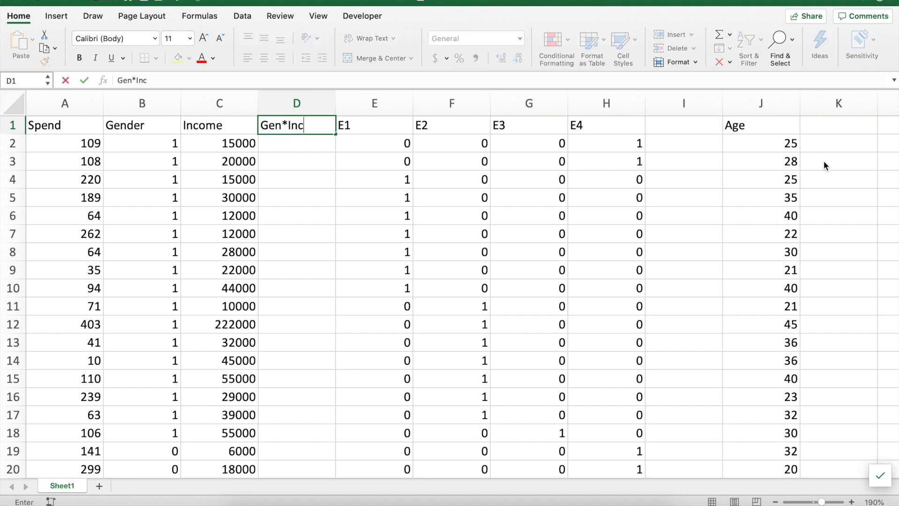
{"action": "key", "text": "Return"}
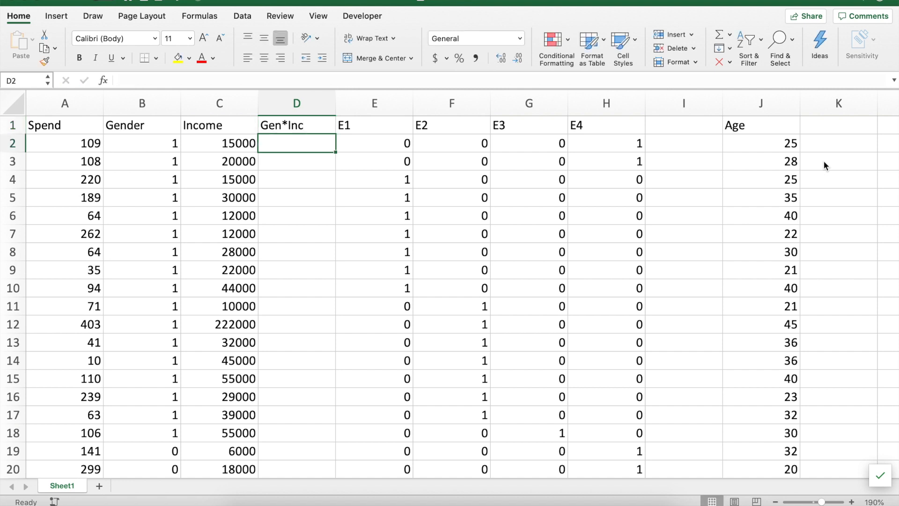
{"action": "type", "text": "="}
{"action": "key", "text": "Left"}
{"action": "key", "text": "Left"}
{"action": "type", "text": "*"}
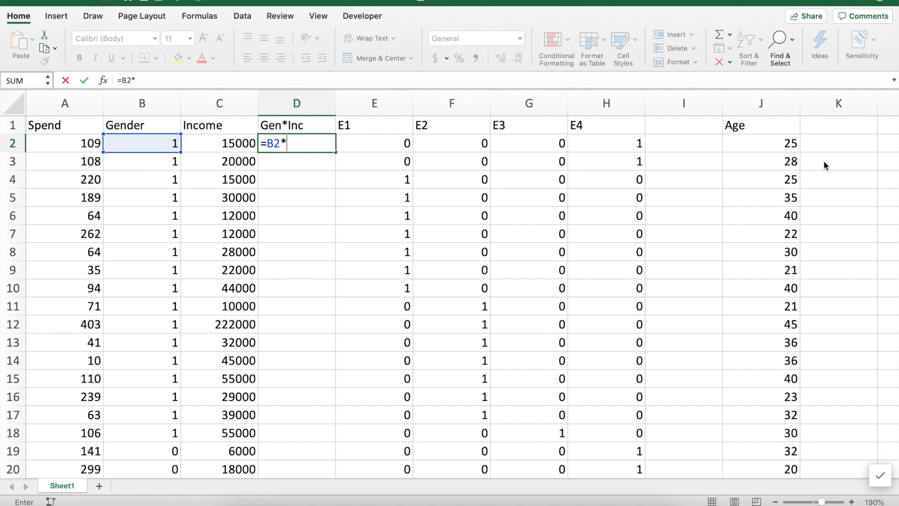
{"action": "key", "text": "Left"}
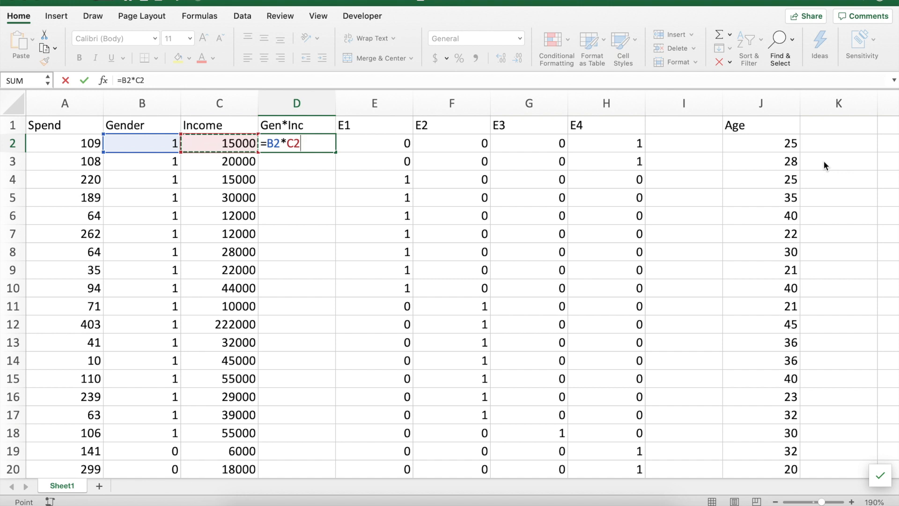
{"action": "key", "text": "Return"}
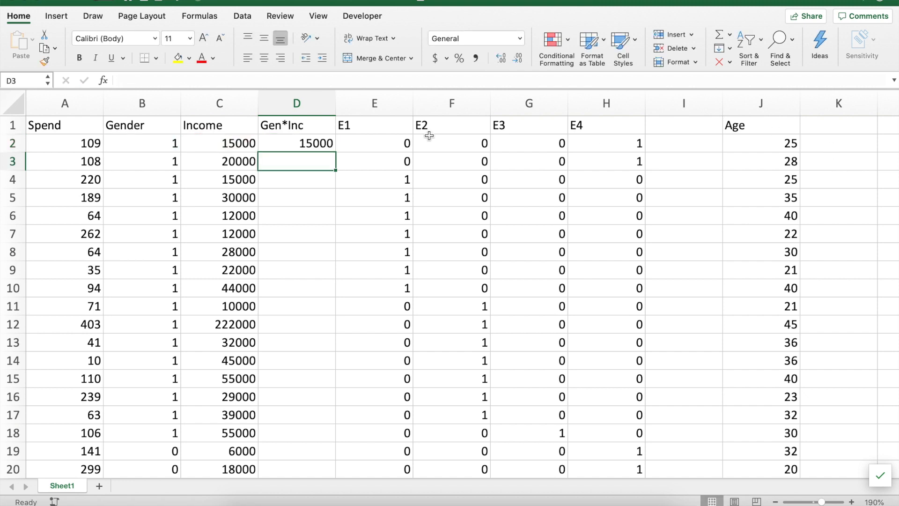
Step: Fill the D2 formula down the Gen*Inc column for all data rows and look over the filled values
{"action": "left_click", "coordinate": [317, 140]}
{"action": "double_click", "coordinate": [335, 152]}
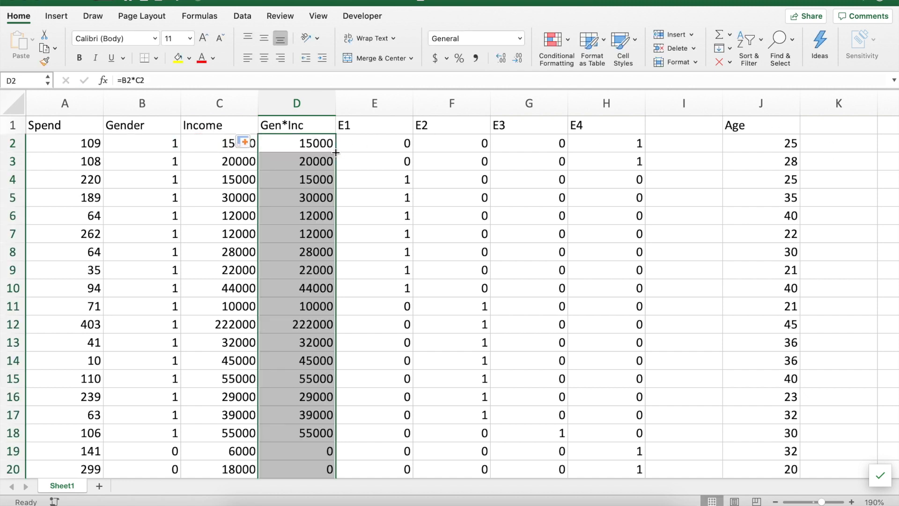
{"action": "left_click", "coordinate": [369, 205]}
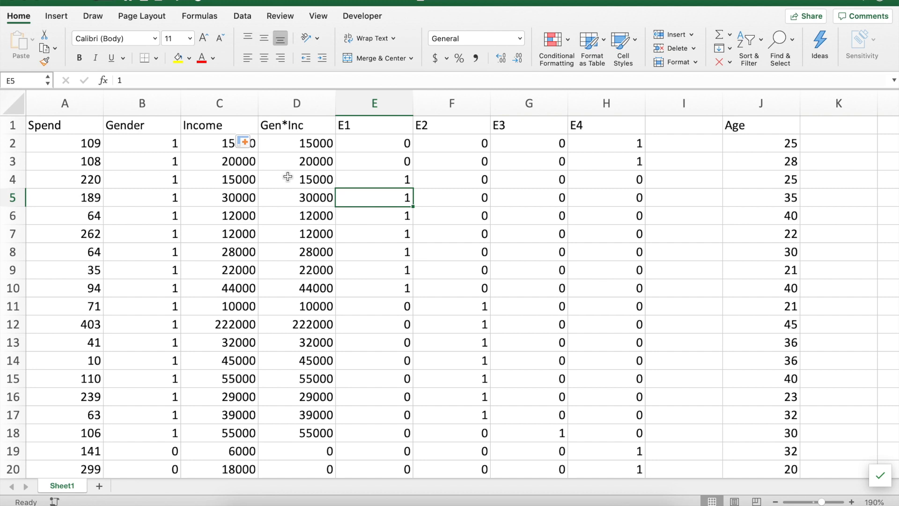
{"action": "scroll", "coordinate": [288, 176], "scroll_direction": "down", "scroll_amount": 5}
{"action": "scroll", "coordinate": [288, 177], "scroll_direction": "down", "scroll_amount": 6}
{"action": "scroll", "coordinate": [287, 176], "scroll_direction": "up", "scroll_amount": 11}
{"action": "left_click", "coordinate": [136, 191]}
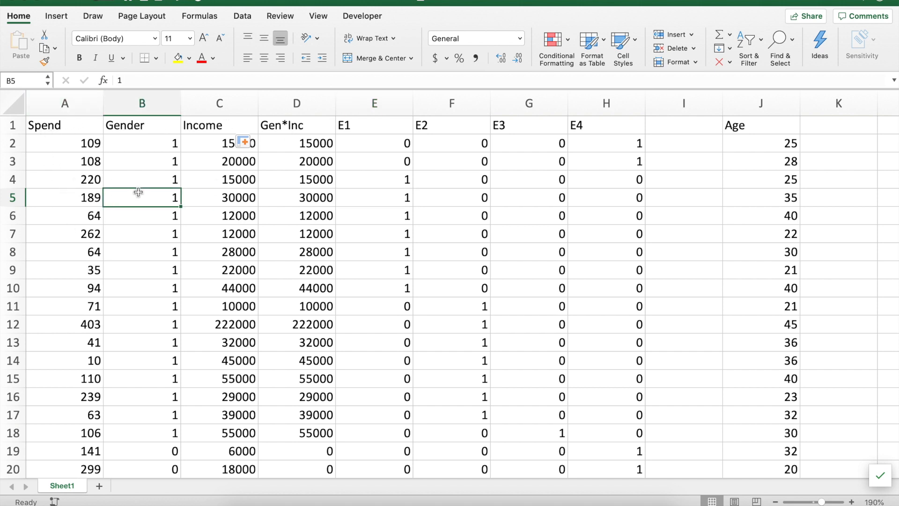
Step: Start a Regression from the data analysis tools and set the Y input range to the Spend column, $A$1:$A$37
{"action": "left_click", "coordinate": [243, 16]}
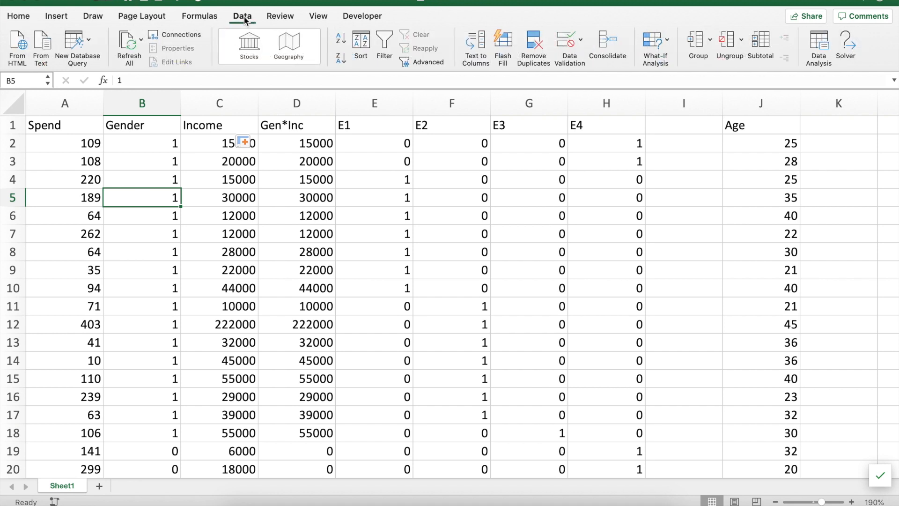
{"action": "left_click", "coordinate": [828, 41]}
{"action": "left_click", "coordinate": [363, 140]}
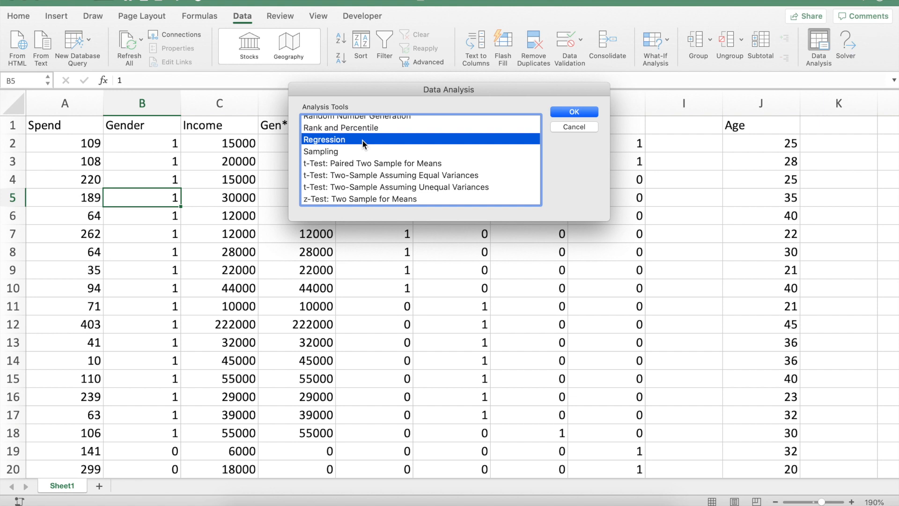
{"action": "left_click", "coordinate": [570, 112]}
{"action": "left_click", "coordinate": [520, 89]}
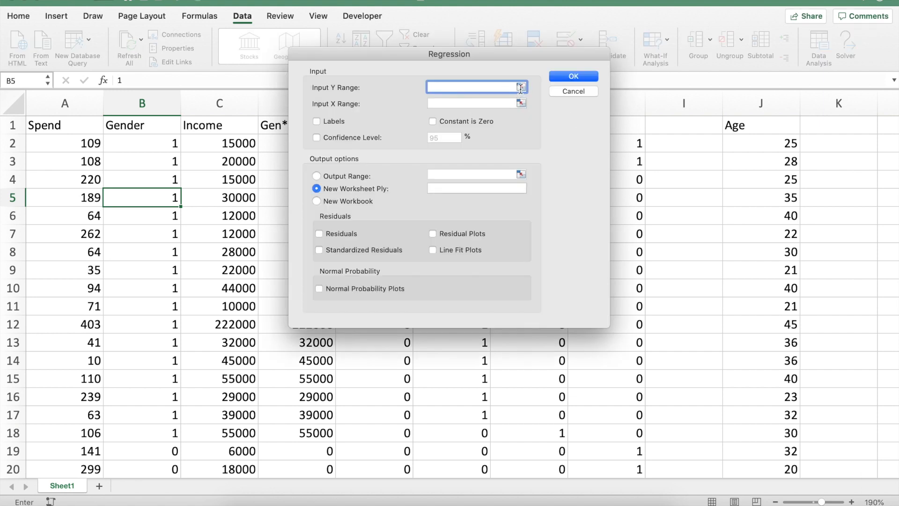
{"action": "left_click", "coordinate": [44, 128]}
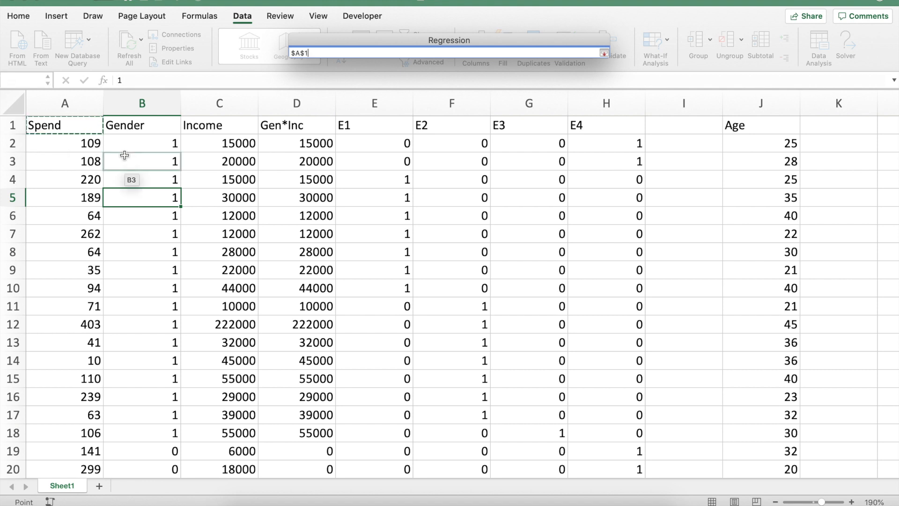
{"action": "key", "text": "ctrl+shift+Down"}
{"action": "key", "text": "Return"}
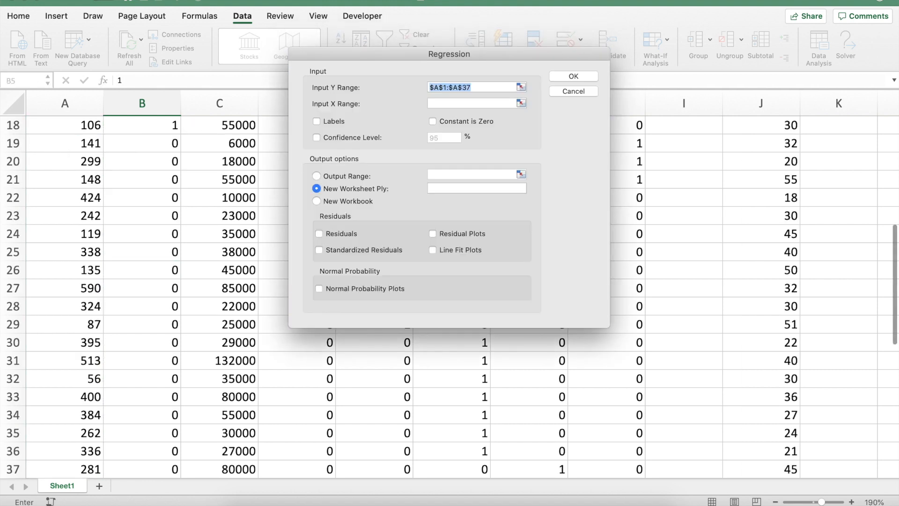
Step: Set the regression's X input range to the Gender, Income and Gen*Inc columns, $B$1:$D$37
{"action": "left_click", "coordinate": [520, 103]}
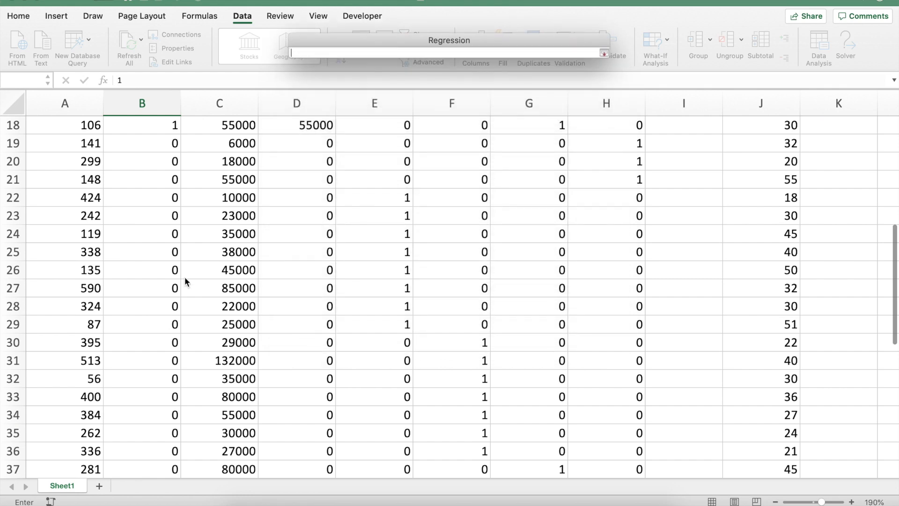
{"action": "scroll", "coordinate": [185, 279], "scroll_direction": "up", "scroll_amount": 10}
{"action": "left_click", "coordinate": [120, 125]}
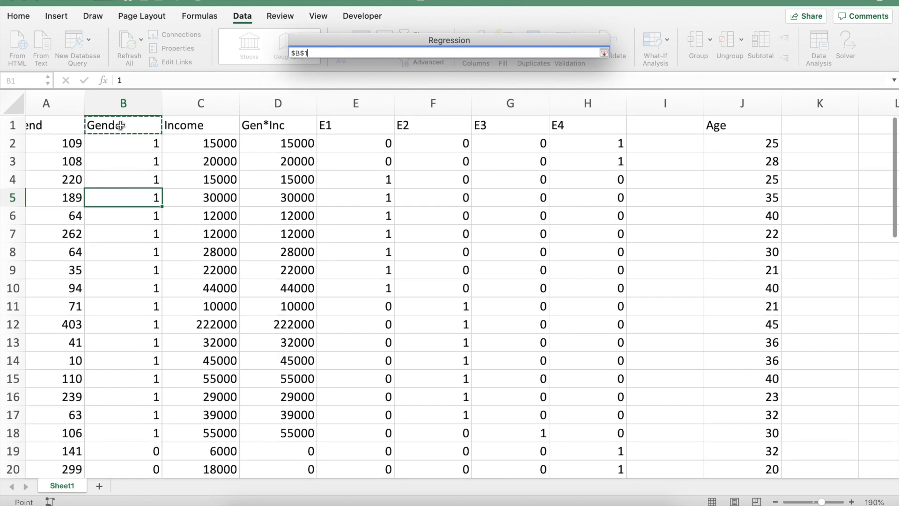
{"action": "key", "text": "shift+Right"}
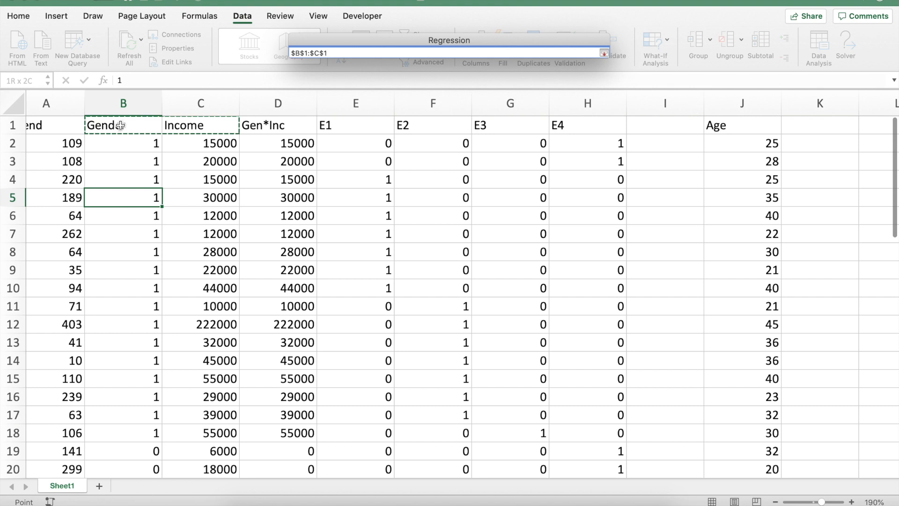
{"action": "key", "text": "shift+Right"}
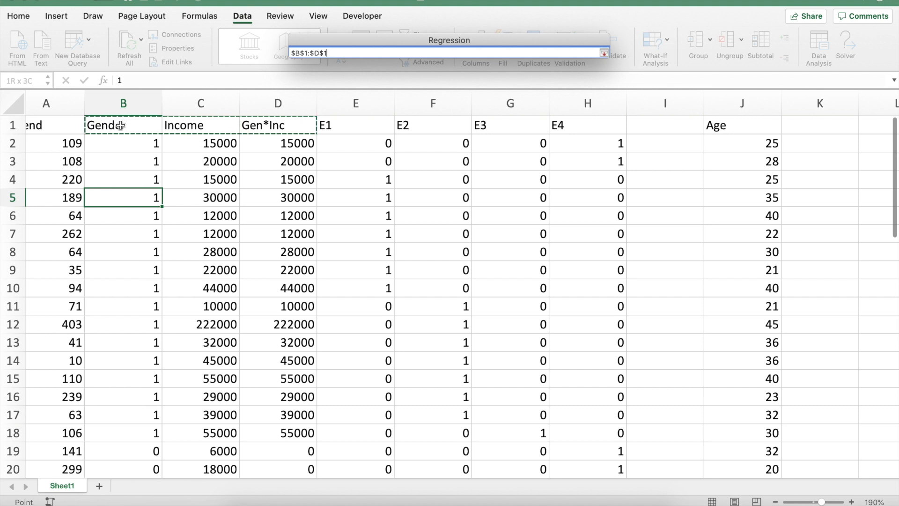
{"action": "key", "text": "ctrl+shift+Down"}
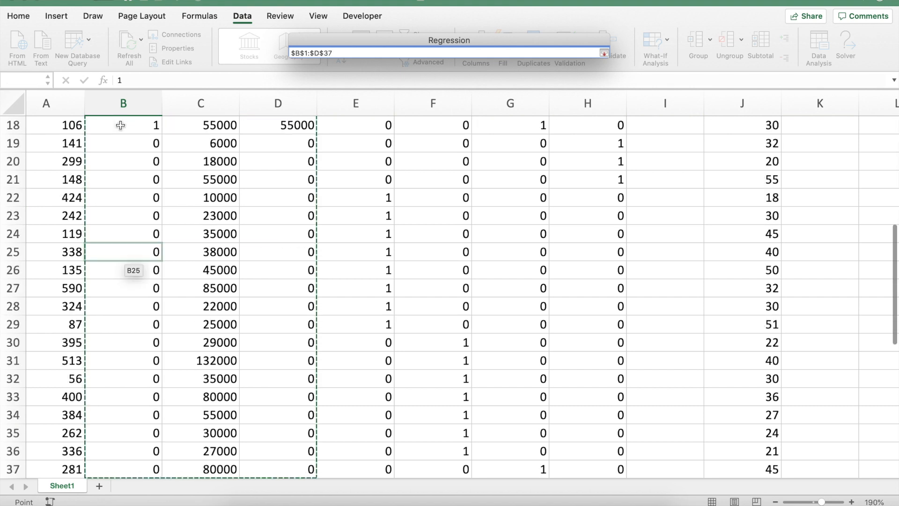
{"action": "key", "text": "Return"}
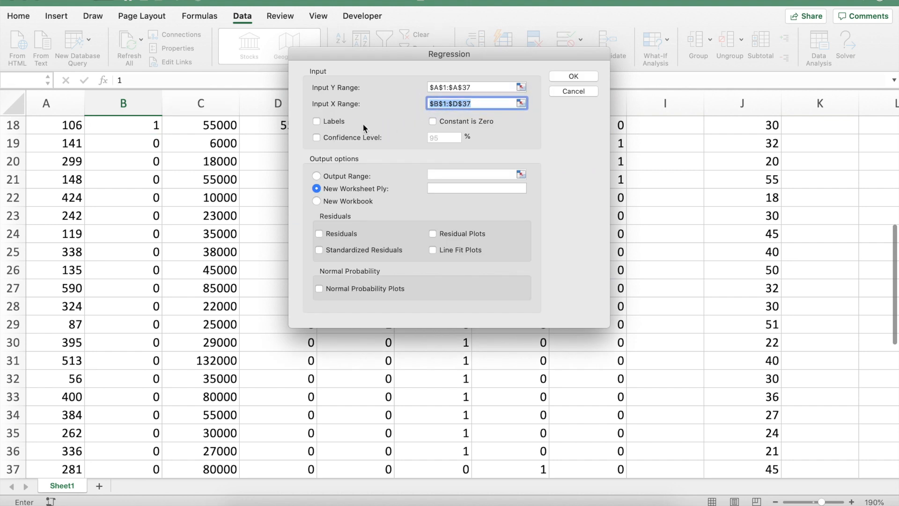
Step: Enable Labels, name the new output worksheet DVwithInt and run the regression
{"action": "left_click", "coordinate": [341, 123]}
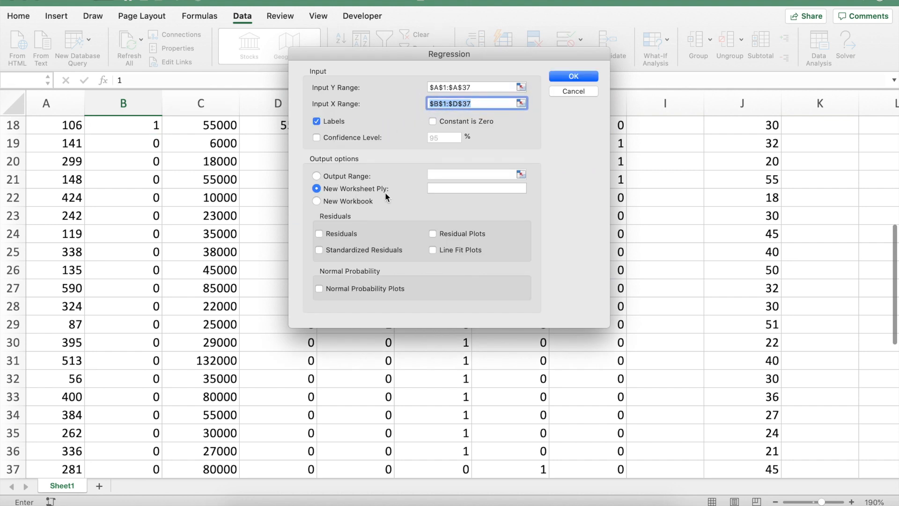
{"action": "left_click", "coordinate": [453, 188]}
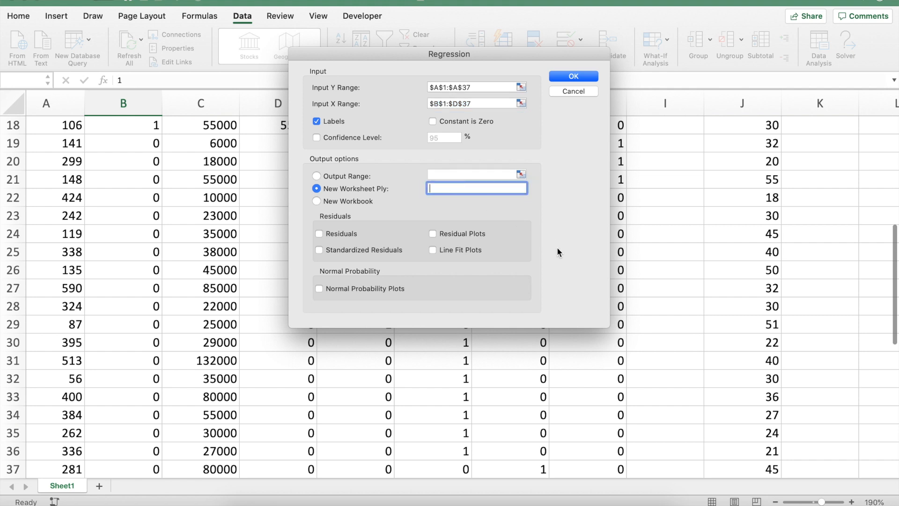
{"action": "type", "text": "DVwithInt"}
{"action": "key", "text": "Return"}
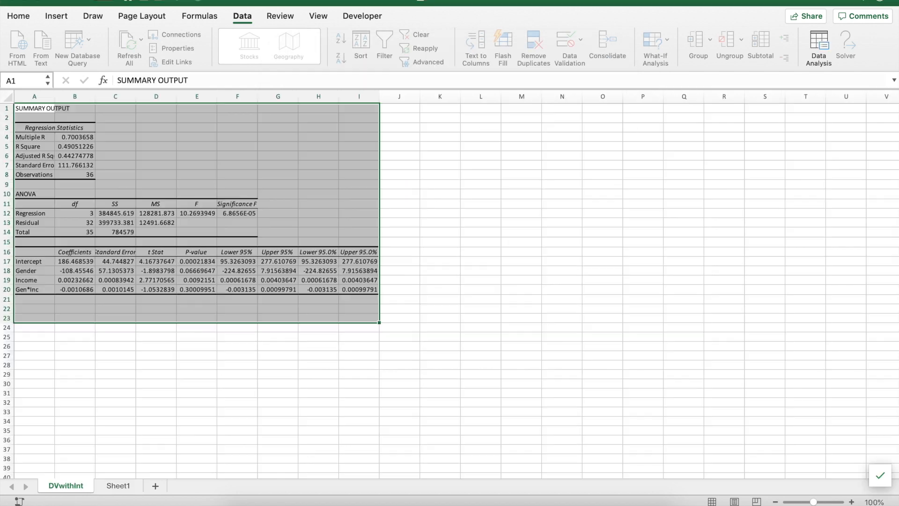
{"action": "left_click", "coordinate": [313, 346]}
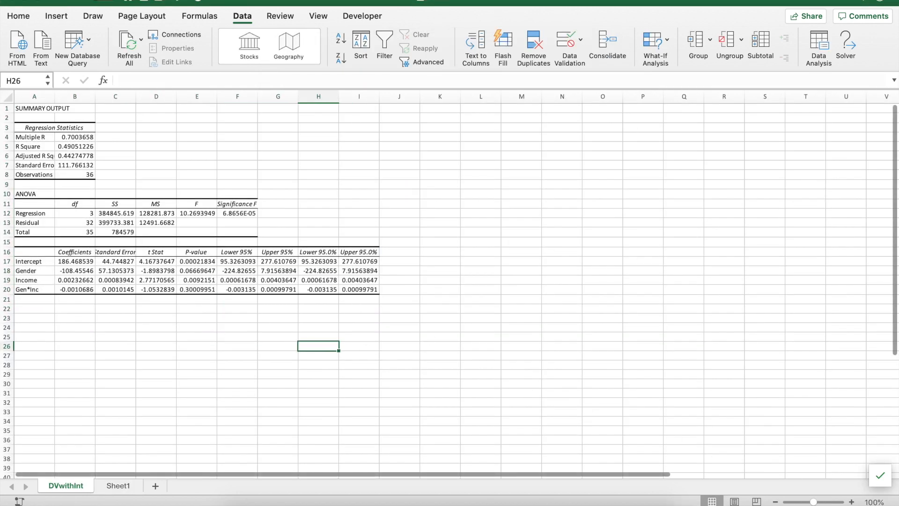
Step: Enlarge the sheet view to 170% and examine the R Square, Adjusted R Square and Significance F values of the regression output
{"action": "left_click", "coordinate": [851, 502]}
{"action": "left_click", "coordinate": [851, 501]}
{"action": "left_click", "coordinate": [852, 501]}
{"action": "left_click", "coordinate": [851, 502]}
{"action": "left_click", "coordinate": [852, 502]}
{"action": "left_click", "coordinate": [851, 501]}
{"action": "left_click", "coordinate": [851, 502]}
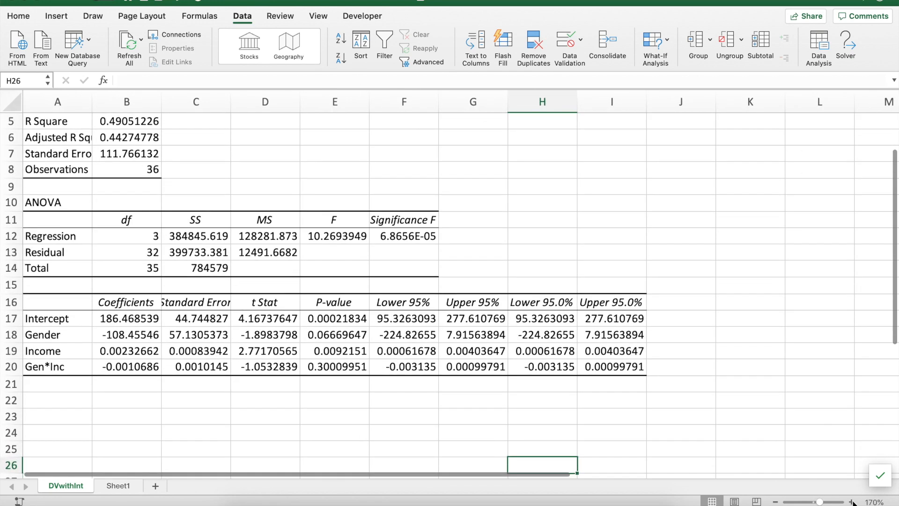
{"action": "scroll", "coordinate": [710, 397], "scroll_direction": "up", "scroll_amount": 2}
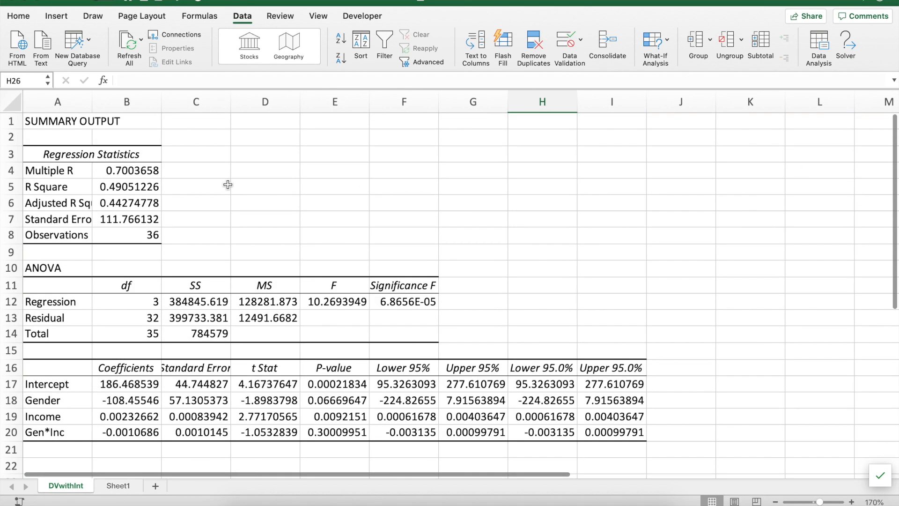
{"action": "left_click", "coordinate": [127, 188]}
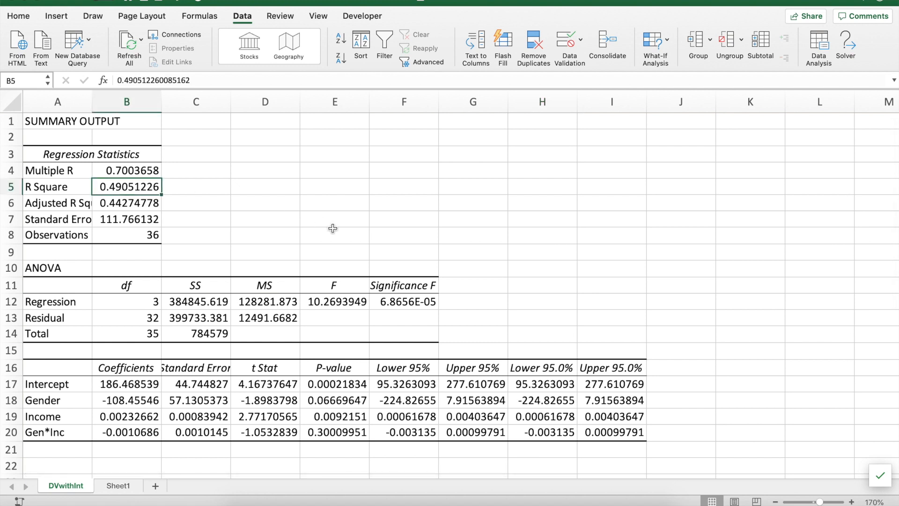
{"action": "left_click", "coordinate": [141, 205]}
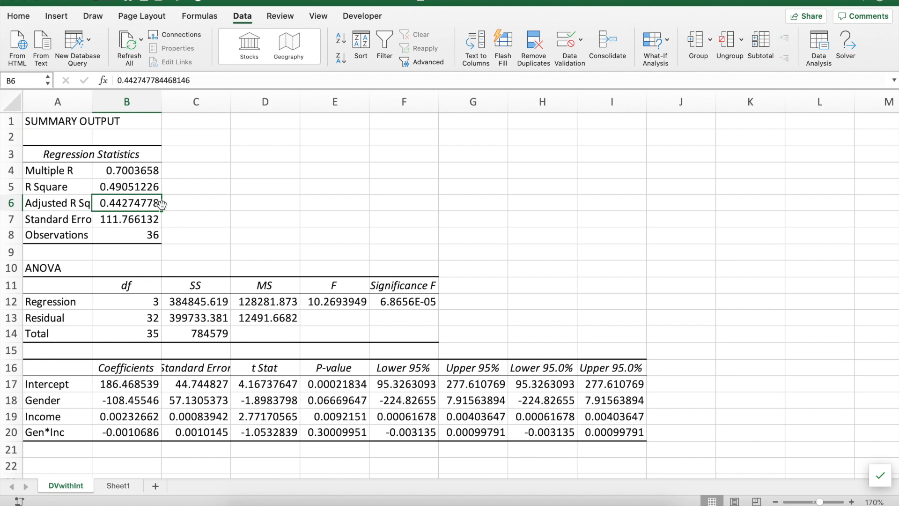
{"action": "left_click", "coordinate": [413, 302]}
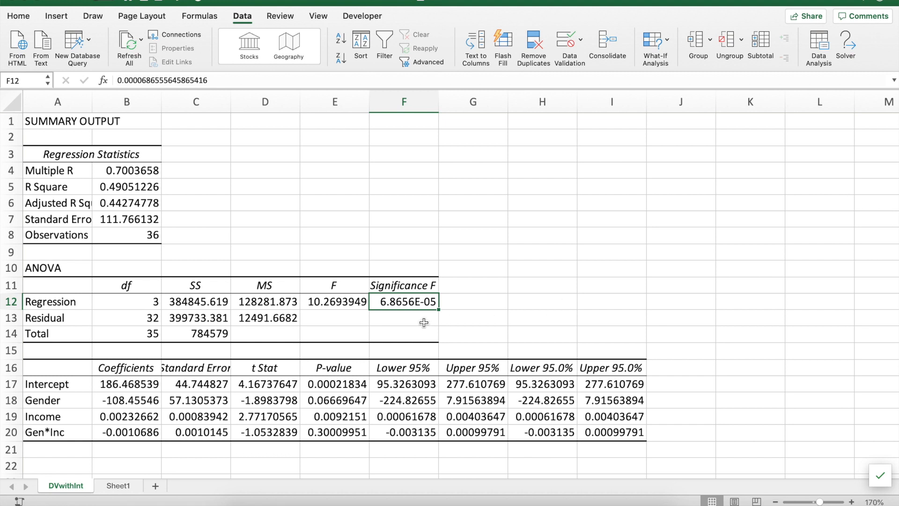
Step: Examine the coefficients of Gender, Income and Gen*Inc and go through the p-value of each regression term
{"action": "left_click_drag", "start_coordinate": [123, 400], "coordinate": [117, 433]}
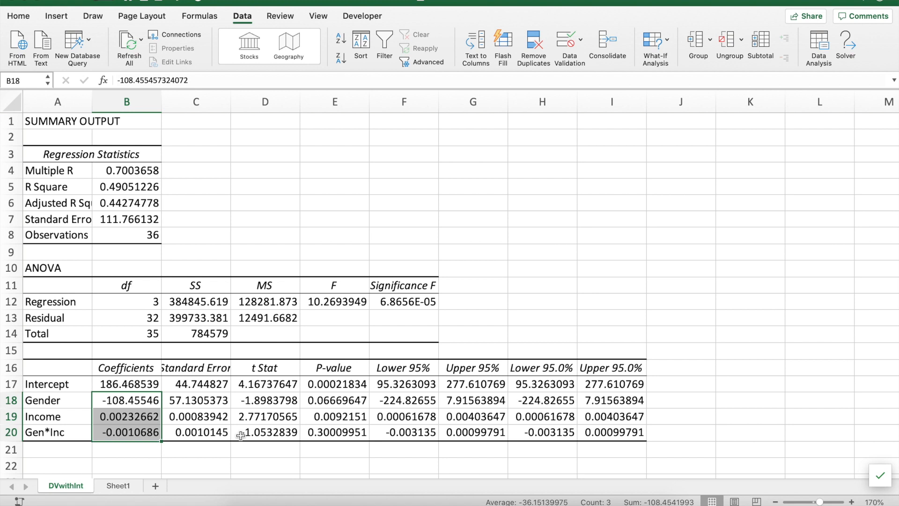
{"action": "left_click", "coordinate": [80, 404]}
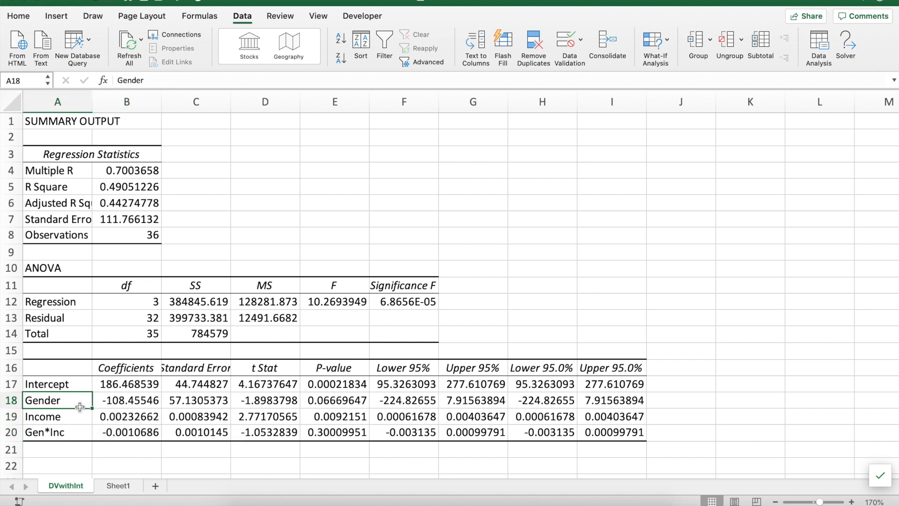
{"action": "left_click", "coordinate": [321, 411]}
{"action": "left_click", "coordinate": [326, 399]}
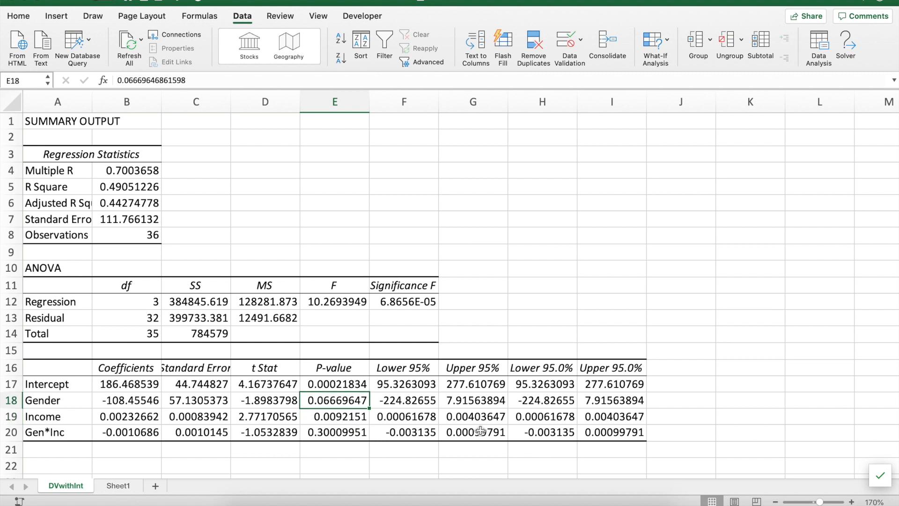
{"action": "key", "text": "Up"}
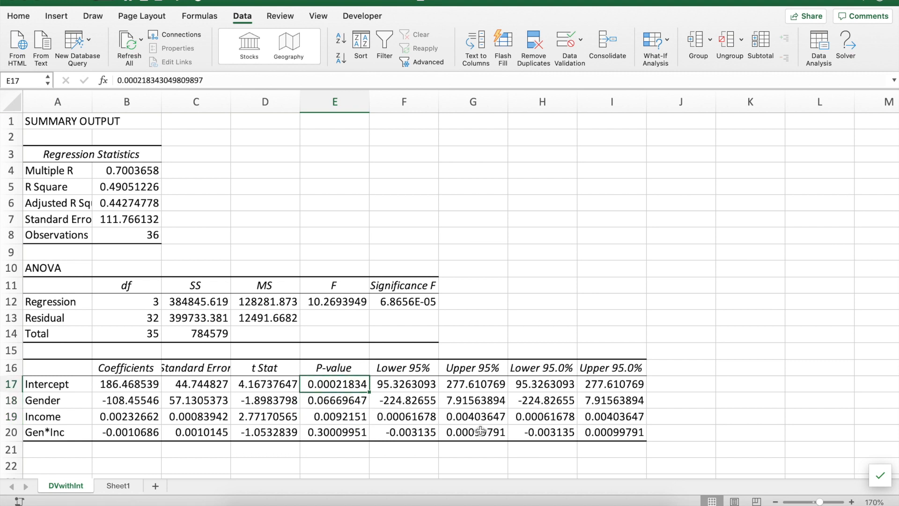
{"action": "key", "text": "Down"}
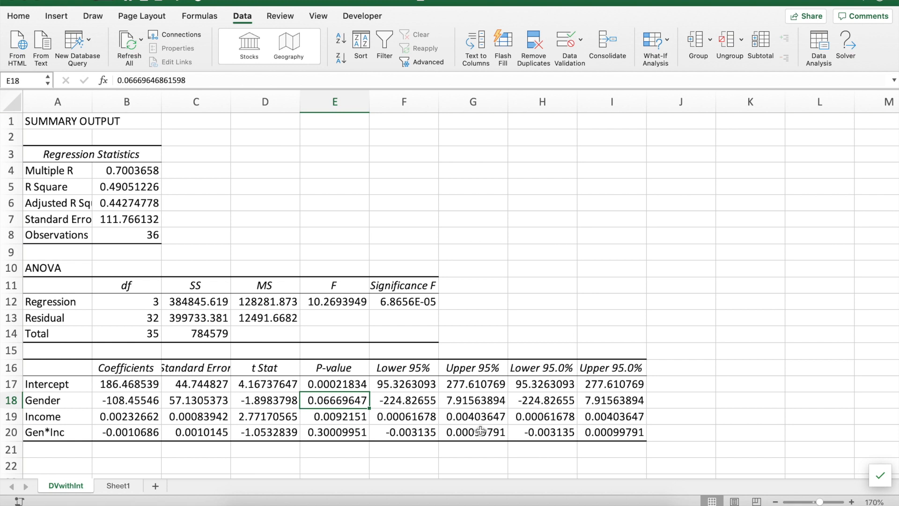
{"action": "key", "text": "Down"}
{"action": "key", "text": "Up"}
{"action": "key", "text": "Down"}
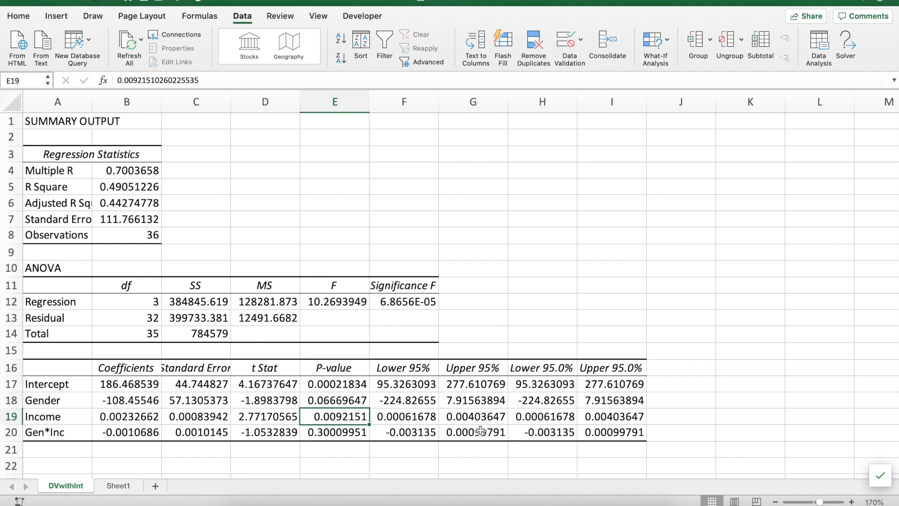
{"action": "key", "text": "Down"}
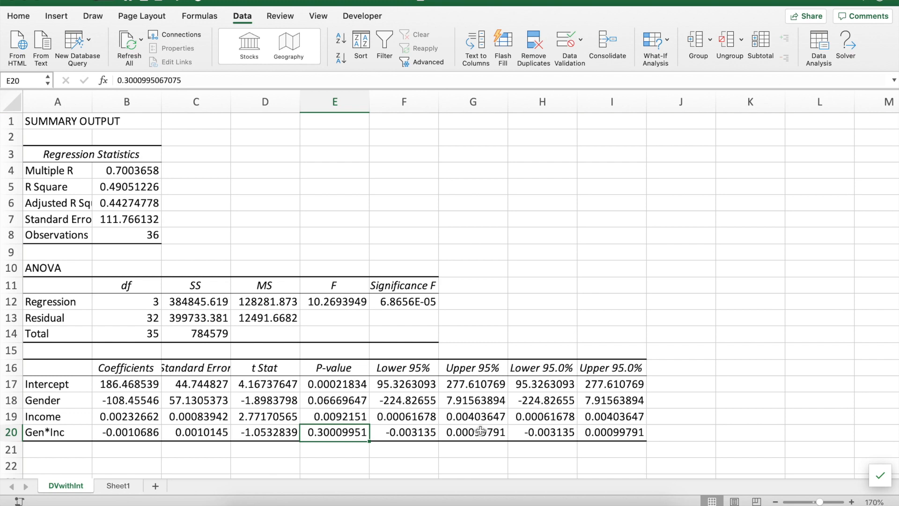
Step: Copy the coefficient labels and values from A17:B20 and paste them below the output table, starting at A22
{"action": "key", "text": "Down"}
{"action": "key", "text": "Down"}
{"action": "key", "text": "Down"}
{"action": "key", "text": "Left"}
{"action": "key", "text": "Left"}
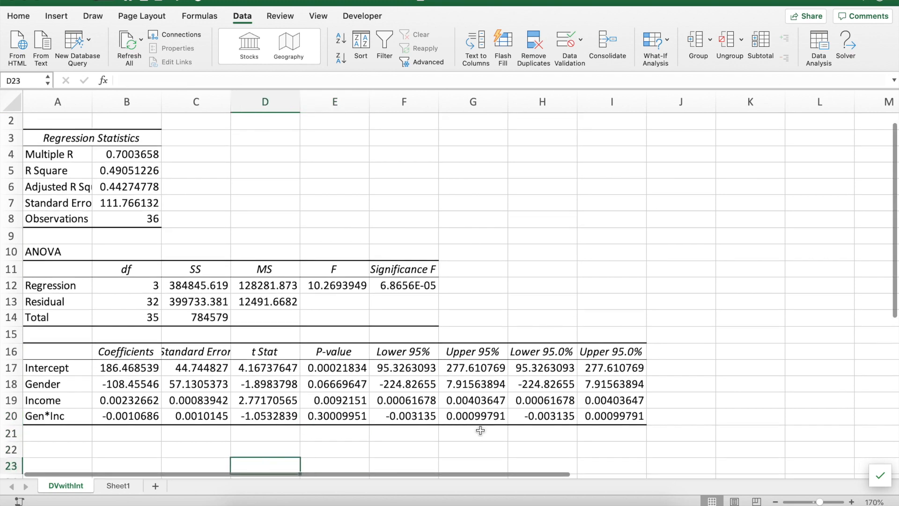
{"action": "scroll", "coordinate": [475, 412], "scroll_direction": "down", "scroll_amount": 4}
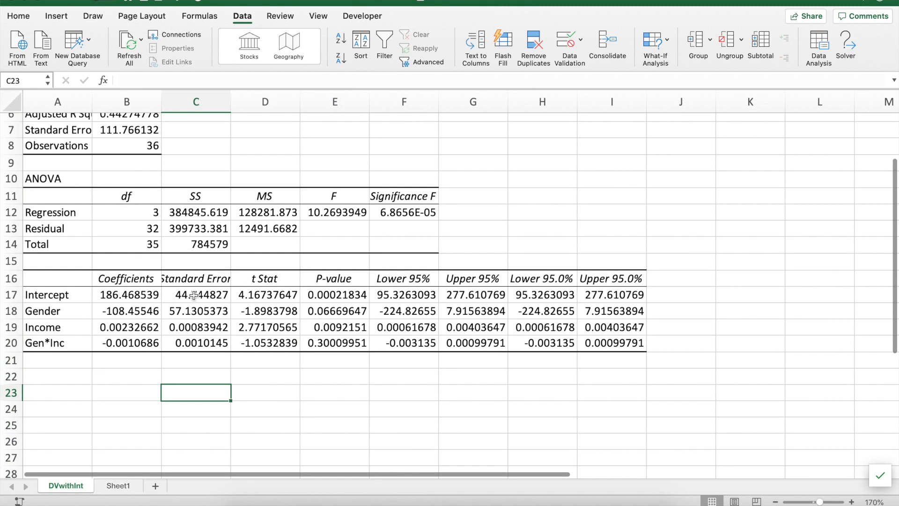
{"action": "left_click", "coordinate": [60, 295]}
{"action": "left_click_drag", "start_coordinate": [60, 295], "coordinate": [127, 343]}
{"action": "key", "text": "cmd+c"}
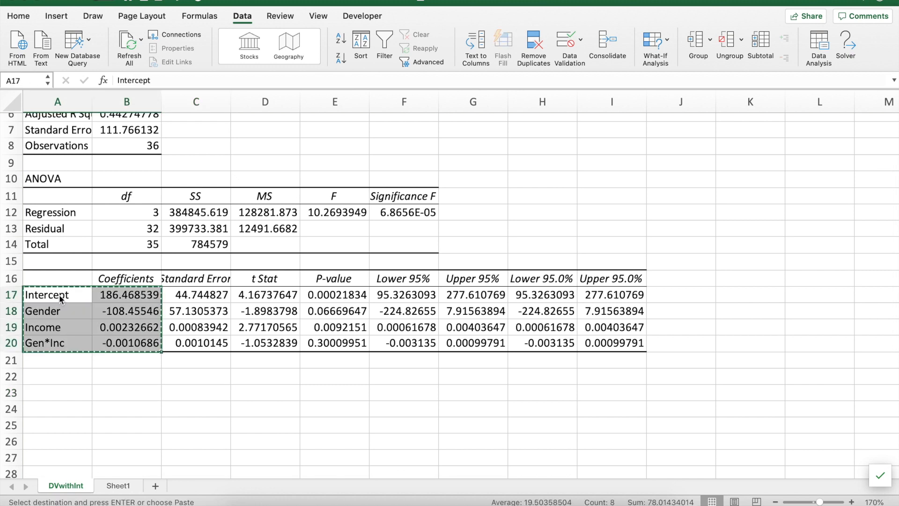
{"action": "key", "text": "Down"}
{"action": "key", "text": "Down"}
{"action": "key", "text": "Down"}
{"action": "key", "text": "Down"}
{"action": "key", "text": "Down"}
{"action": "key", "text": "cmd+v"}
Step: Set the Gender and Gen*Inc coefficients in the copied table, cells B23 and B25, to 0
{"action": "key", "text": "Right"}
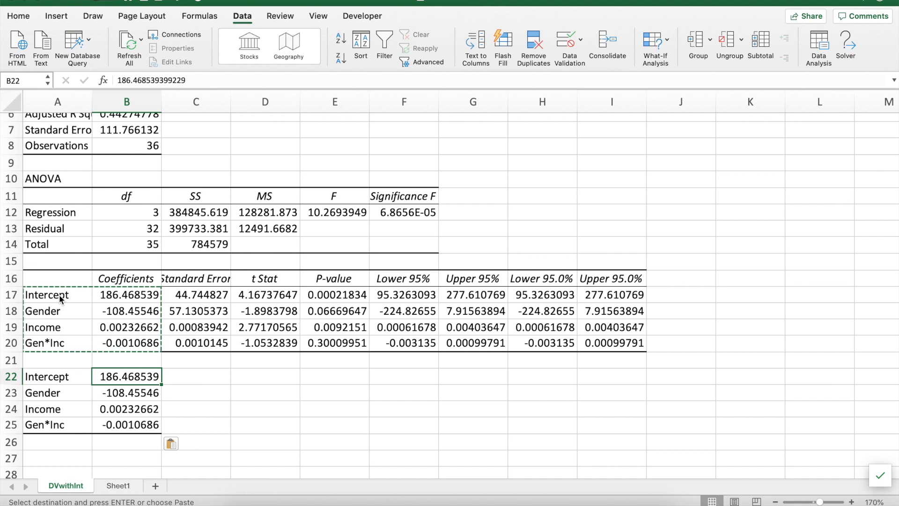
{"action": "key", "text": "Down"}
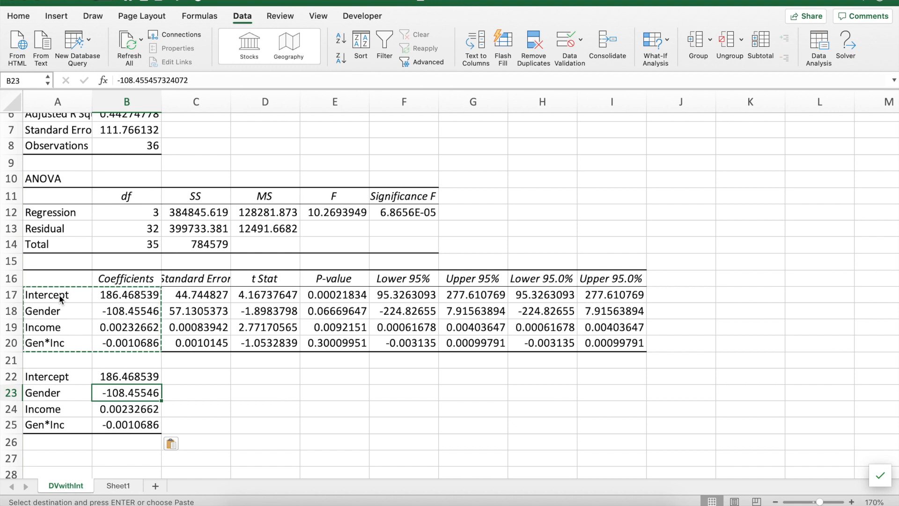
{"action": "type", "text": "0"}
{"action": "key", "text": "Return"}
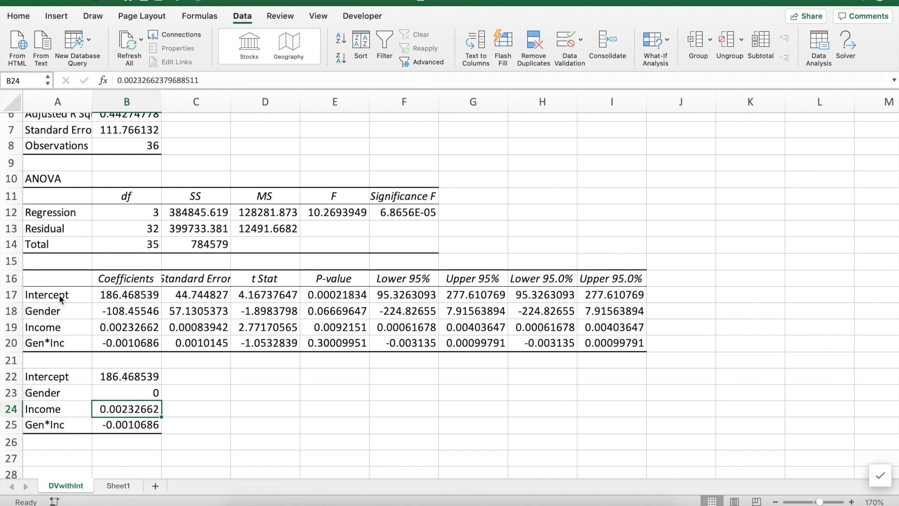
{"action": "key", "text": "Return"}
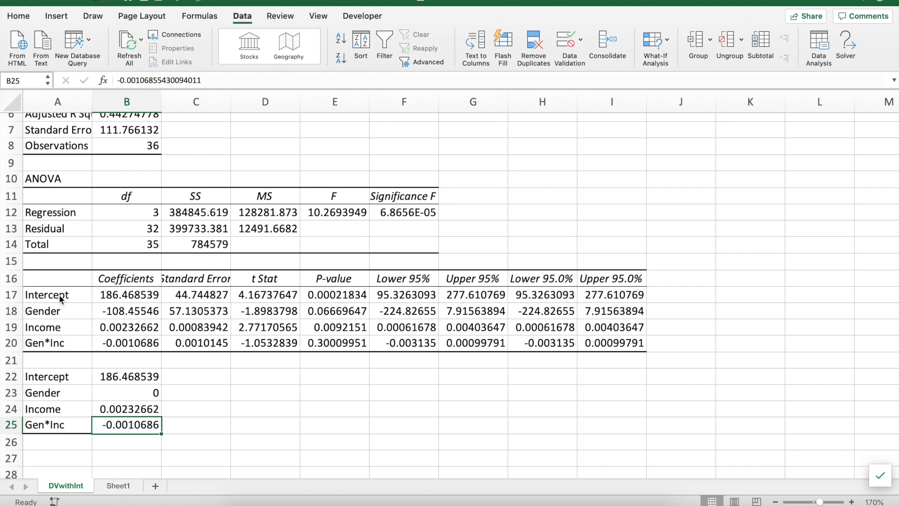
{"action": "type", "text": "0"}
{"action": "key", "text": "Return"}
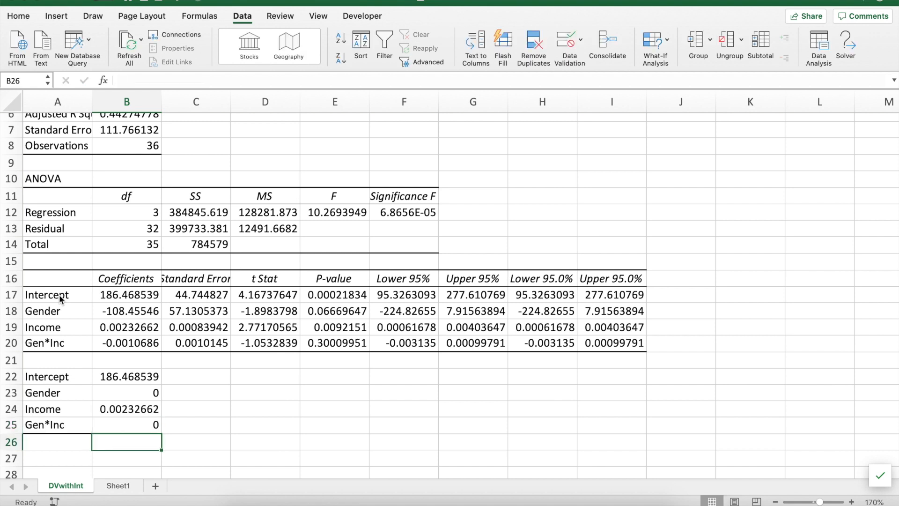
Step: Compare the estimated coefficients in B17:B20 with the adjusted copy in B22:B25, going through the terms one by one
{"action": "left_click_drag", "start_coordinate": [123, 296], "coordinate": [113, 343]}
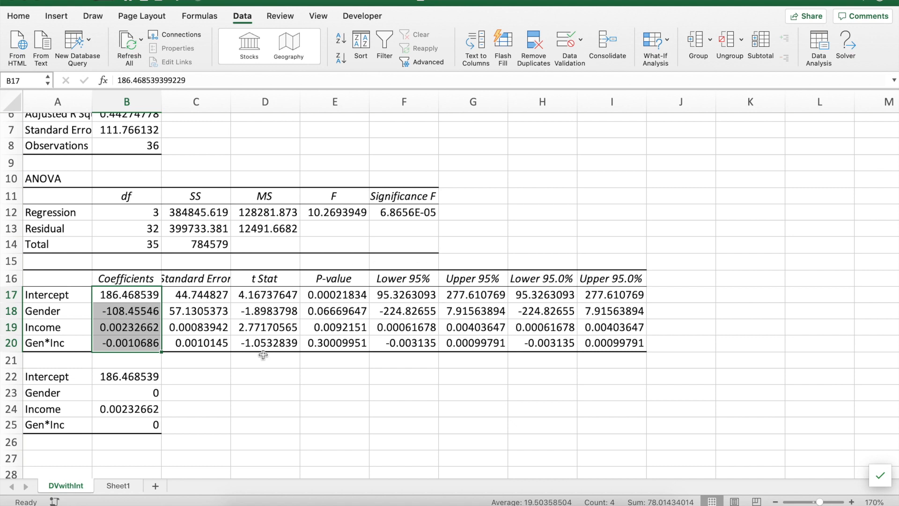
{"action": "left_click_drag", "start_coordinate": [124, 377], "coordinate": [117, 421]}
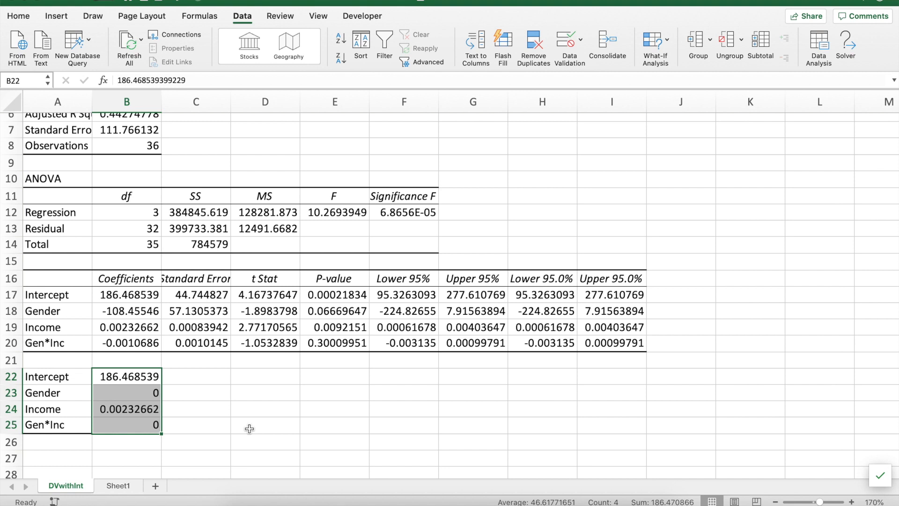
{"action": "left_click", "coordinate": [211, 411]}
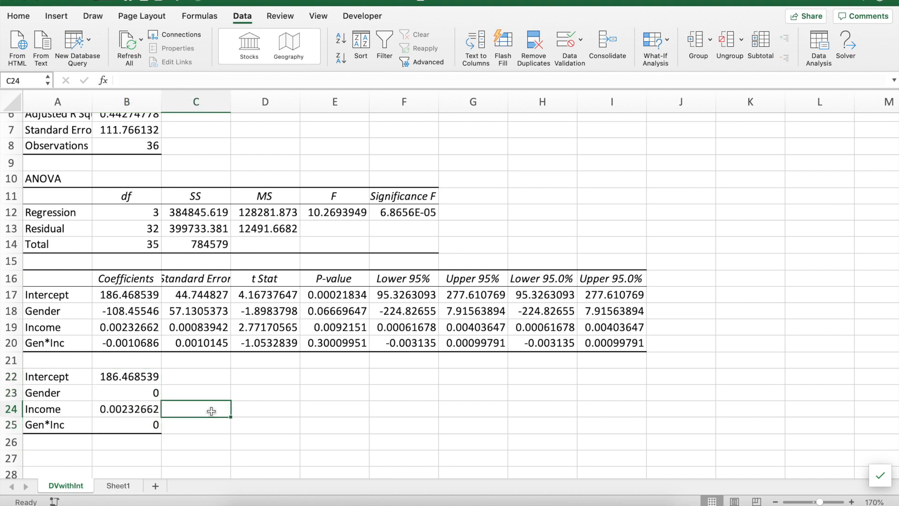
{"action": "key", "text": "Up"}
{"action": "key", "text": "Left"}
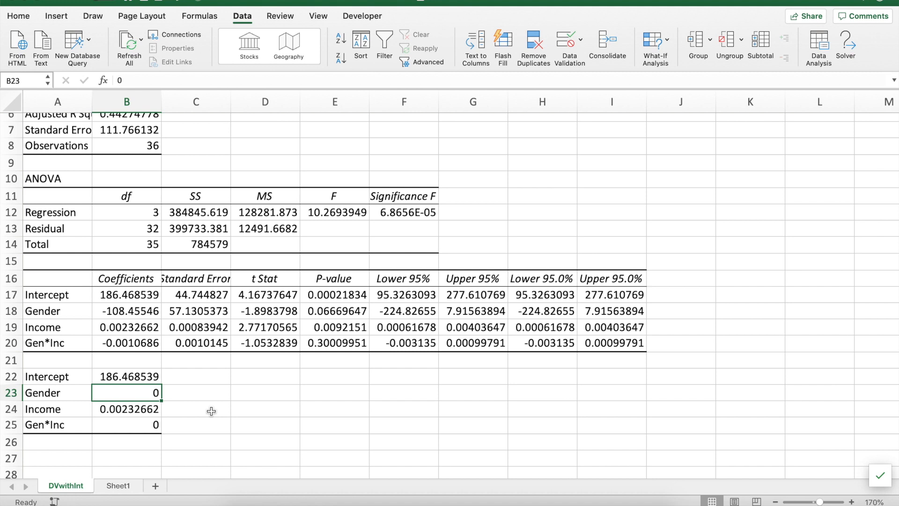
{"action": "key", "text": "Up"}
{"action": "key", "text": "Up"}
{"action": "key", "text": "Up"}
{"action": "key", "text": "Up"}
{"action": "key", "text": "Down"}
{"action": "key", "text": "Down"}
{"action": "key", "text": "Down"}
{"action": "key", "text": "Down"}
{"action": "key", "text": "Down"}
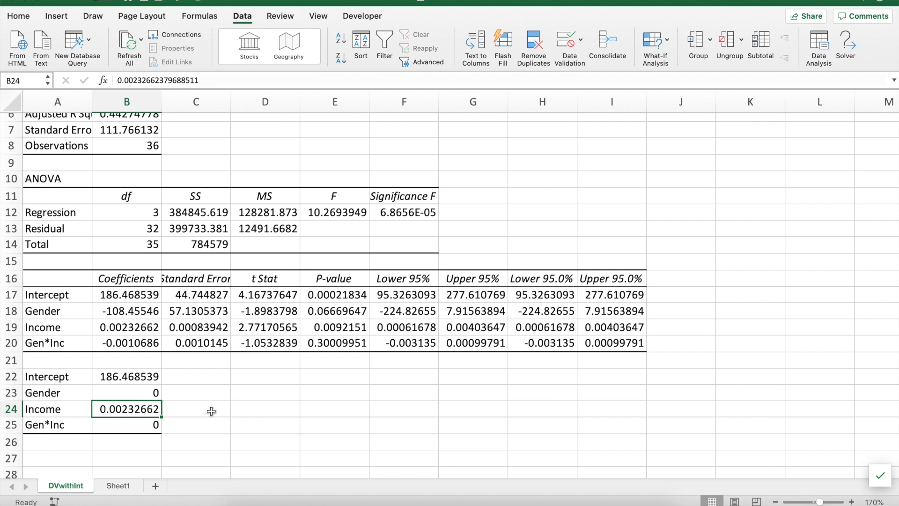
{"action": "key", "text": "Down"}
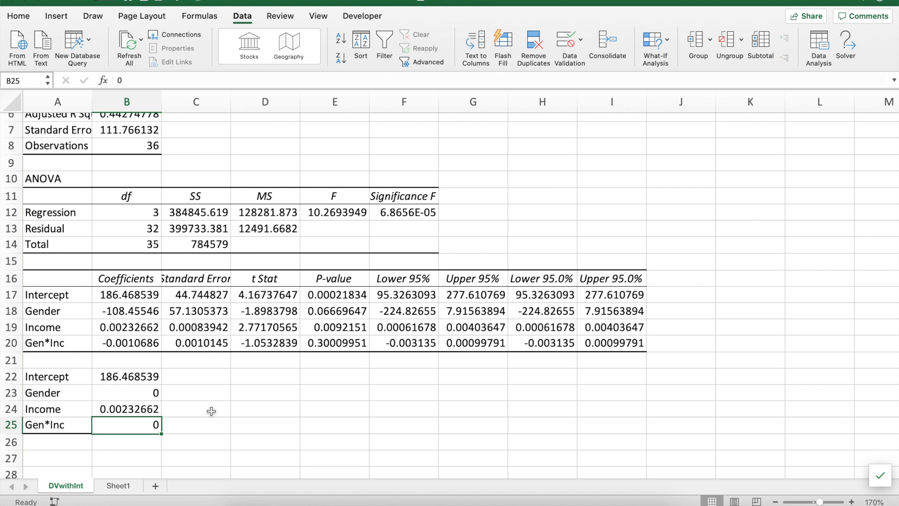
{"action": "key", "text": "Up"}
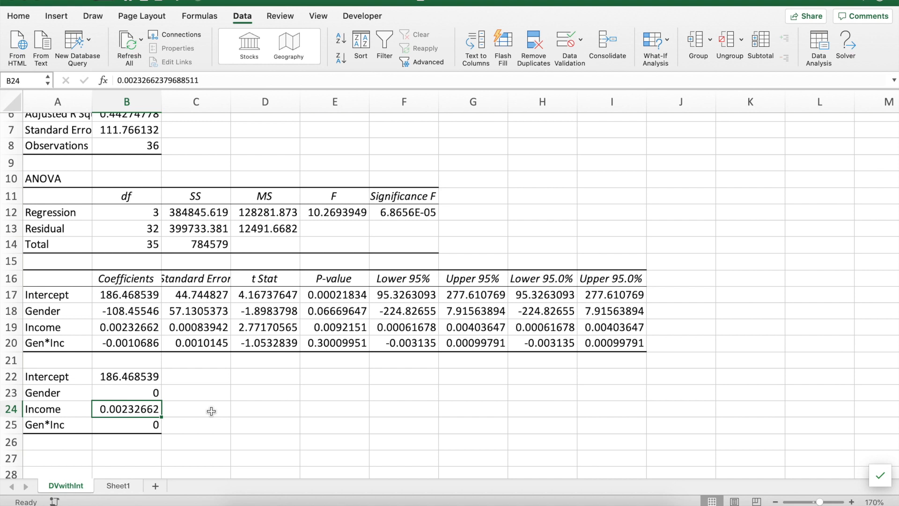
{"action": "key", "text": "Down"}
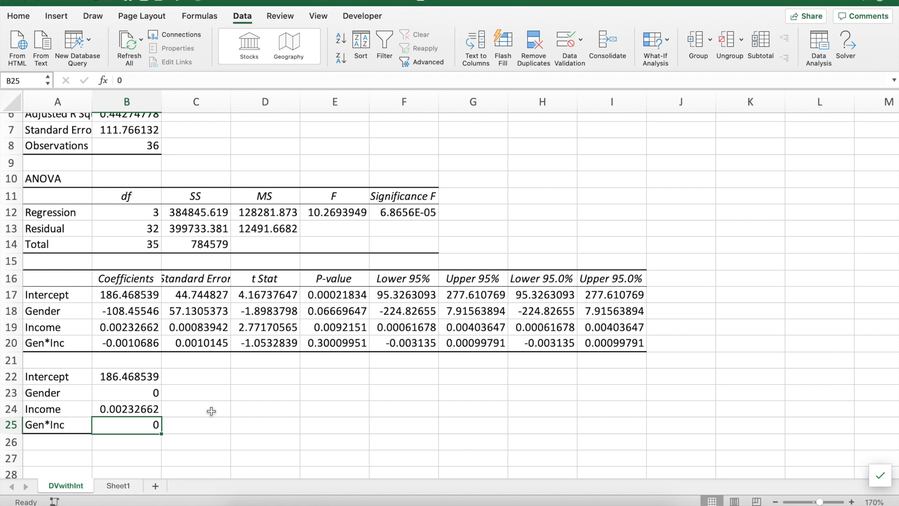
{"action": "key", "text": "Up"}
{"action": "key", "text": "Up"}
{"action": "key", "text": "Up"}
{"action": "key", "text": "Down"}
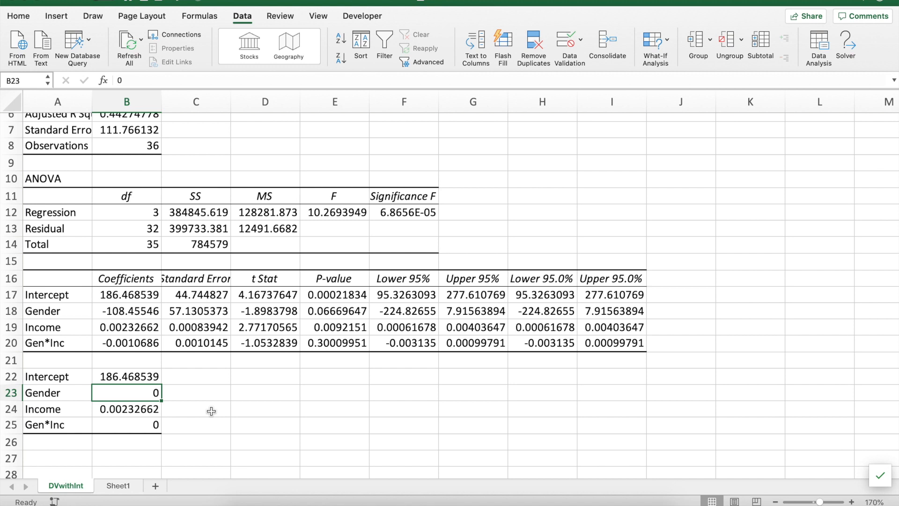
{"action": "key", "text": "Down"}
{"action": "key", "text": "Down"}
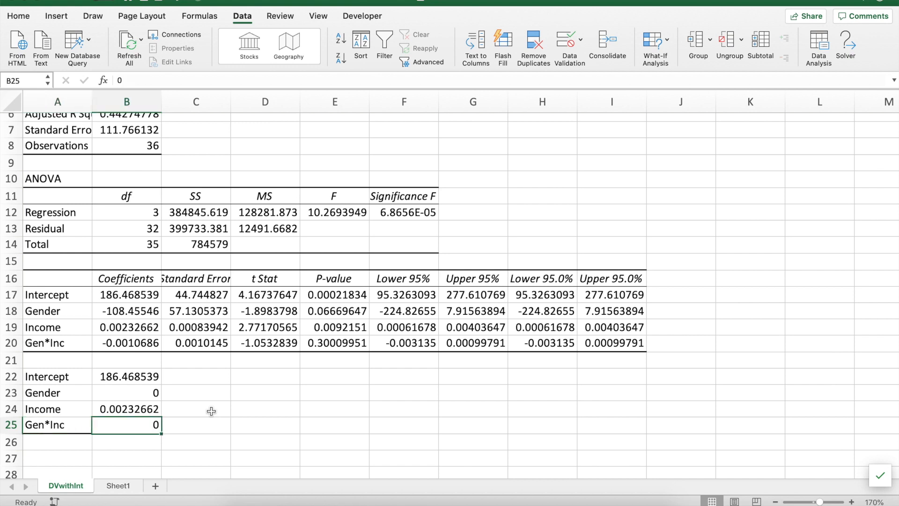
Step: Switch to Review.pdf in Acrobat to view the spend equations for women and men
{"action": "key", "text": "super+Tab"}
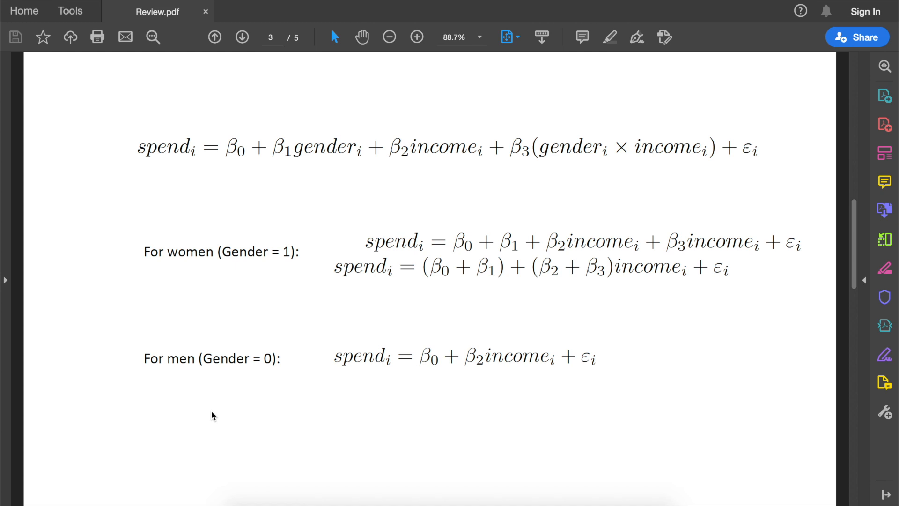